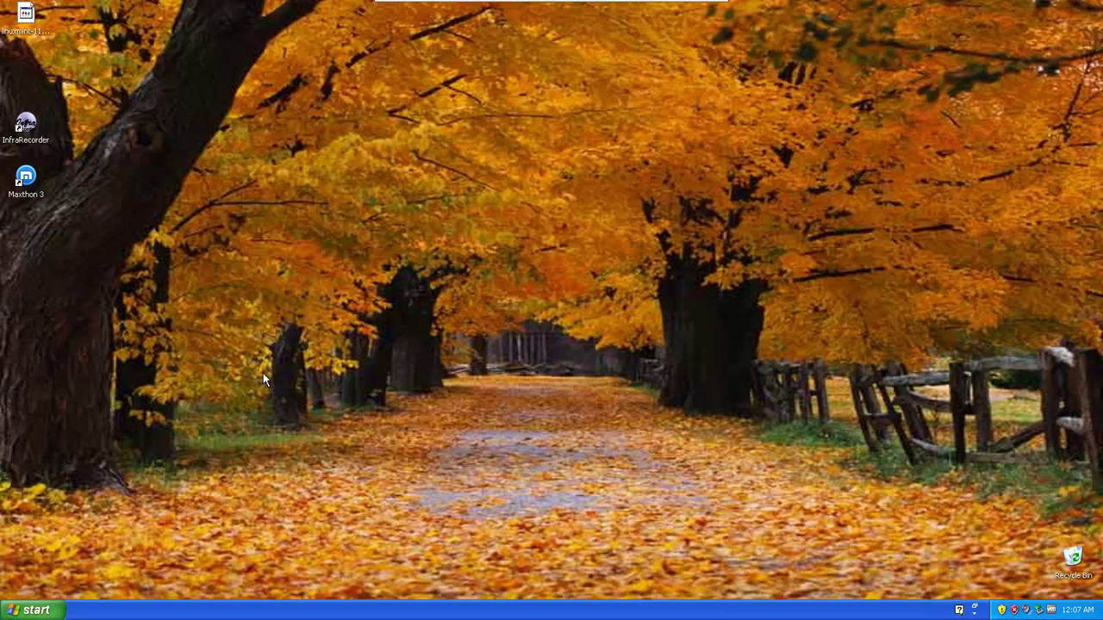
Step: Open the Maxthon 3 browser, search for pendrivelinux and go to the Pendrivelinux.com home page
double_click(40, 192)
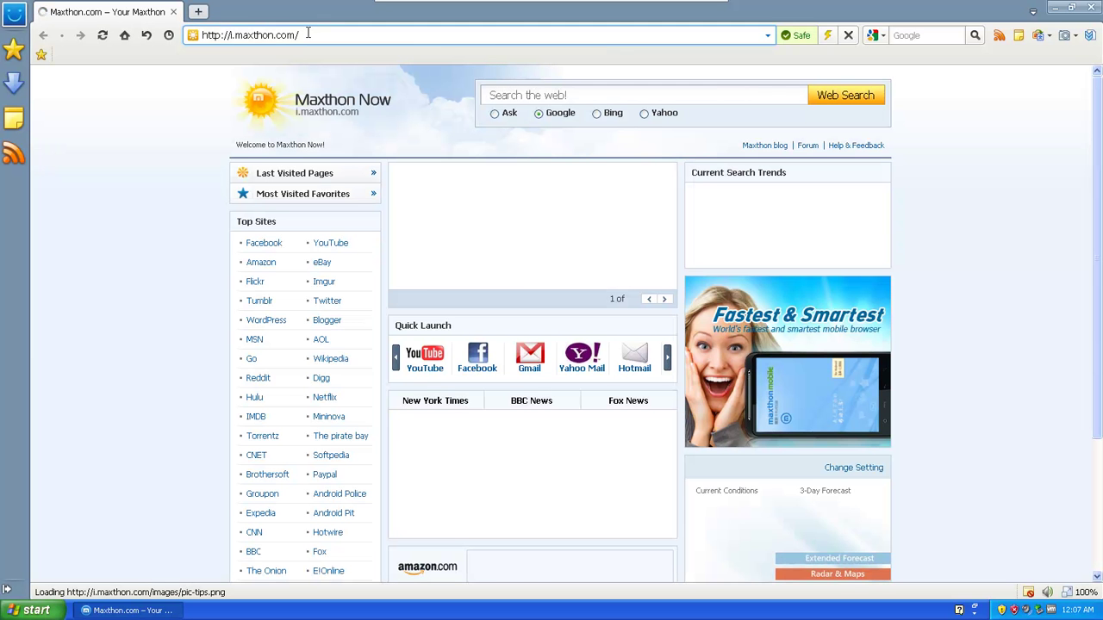
left_click(309, 35)
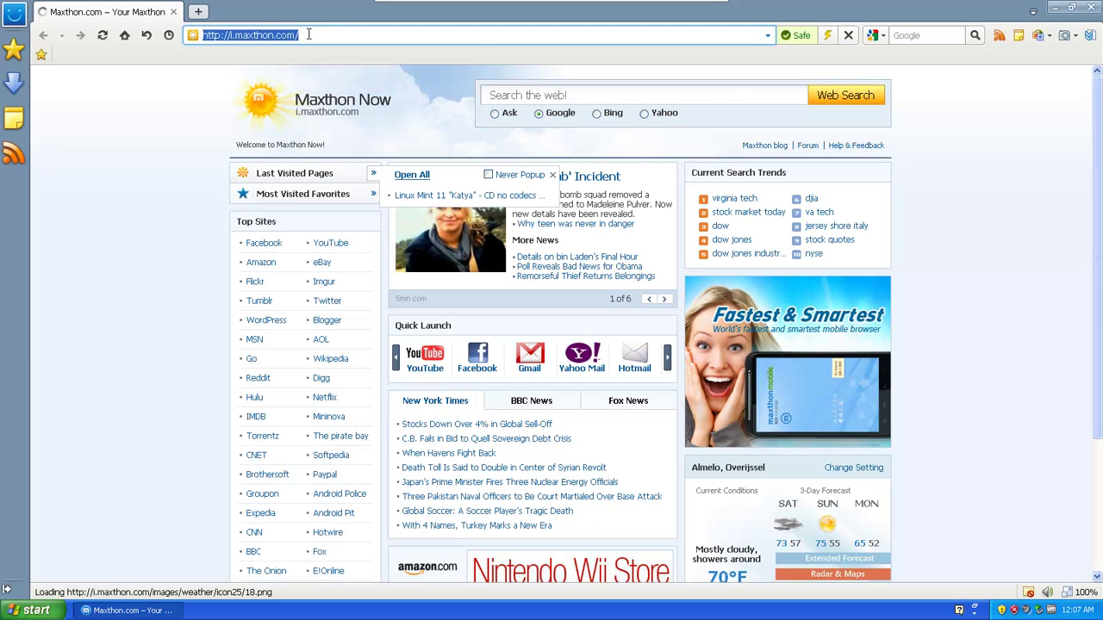
type("pendrive")
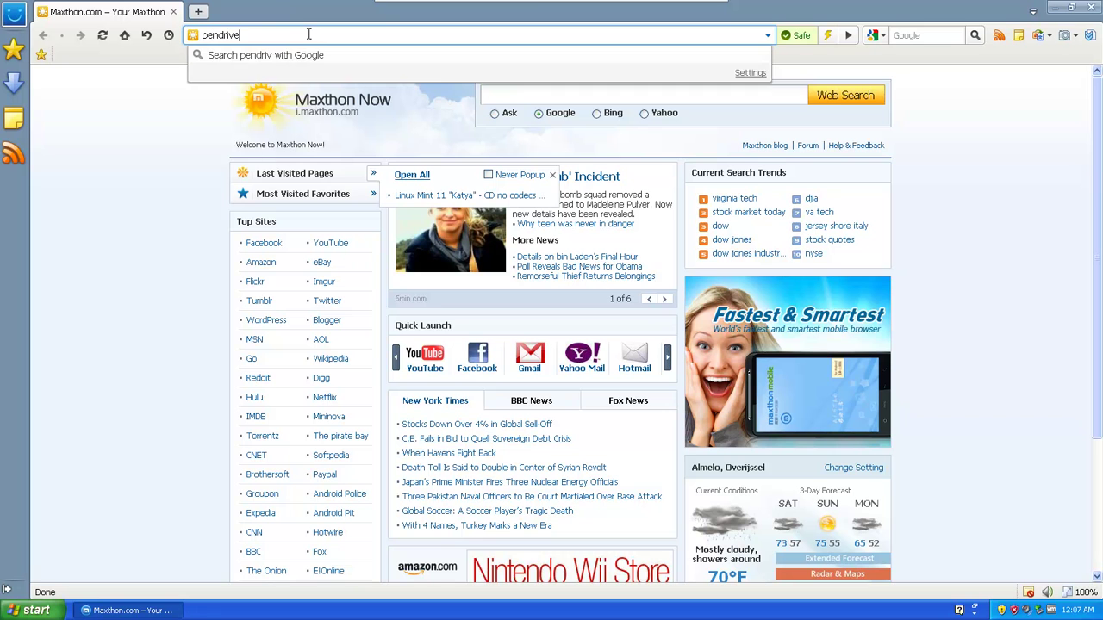
type("linux")
key("Return")
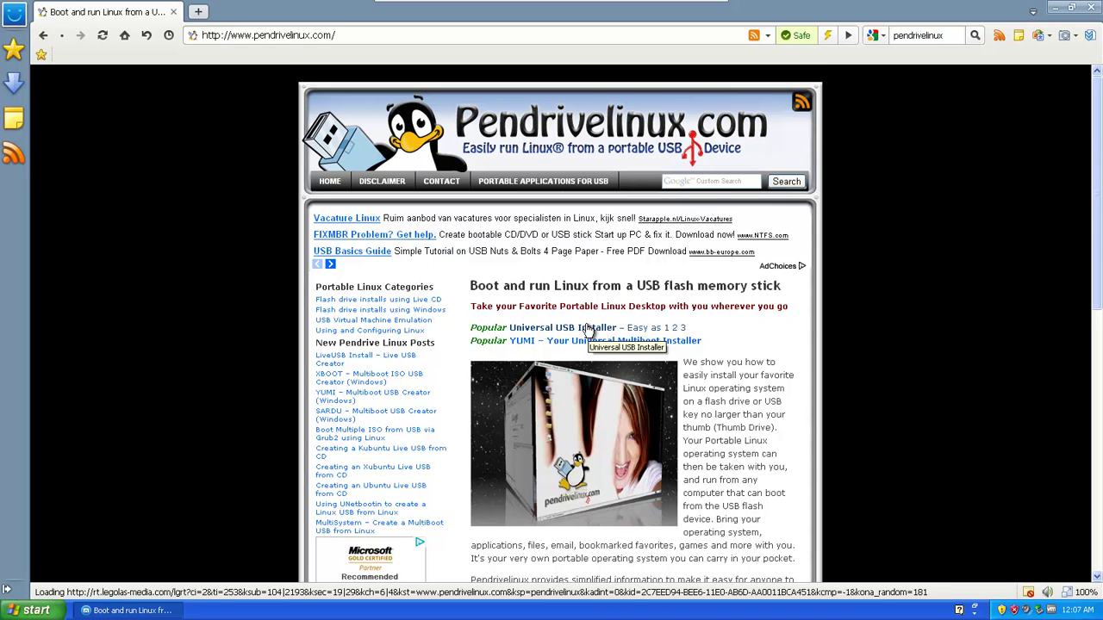
Step: Open the Universal USB Installer page, find its download section and highlight the page's web address
left_click(586, 330)
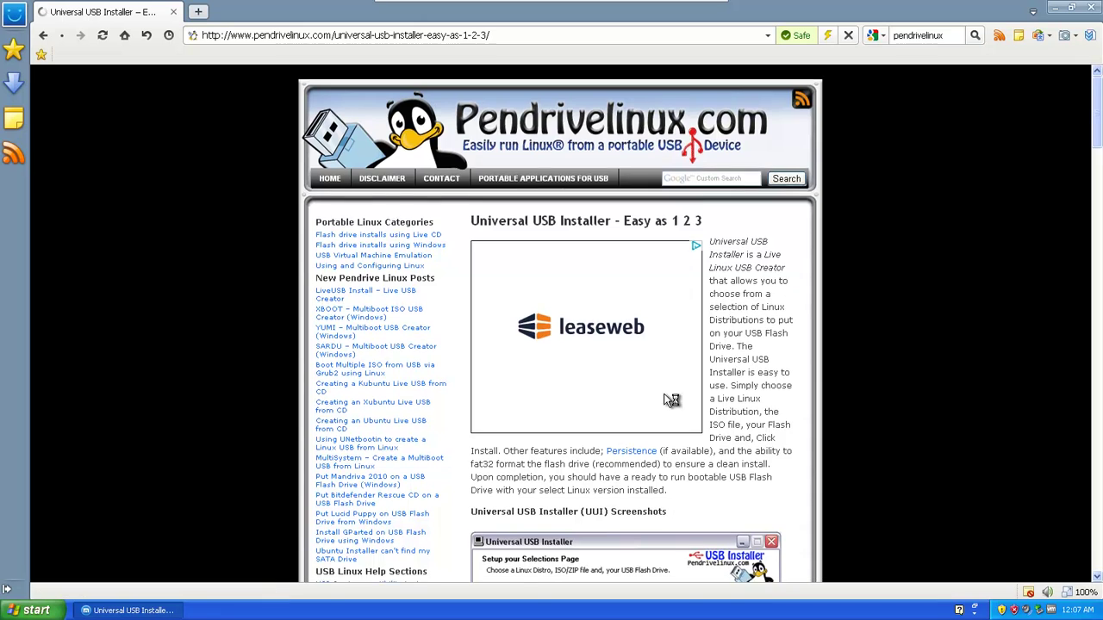
scroll(672, 400, "down", 6)
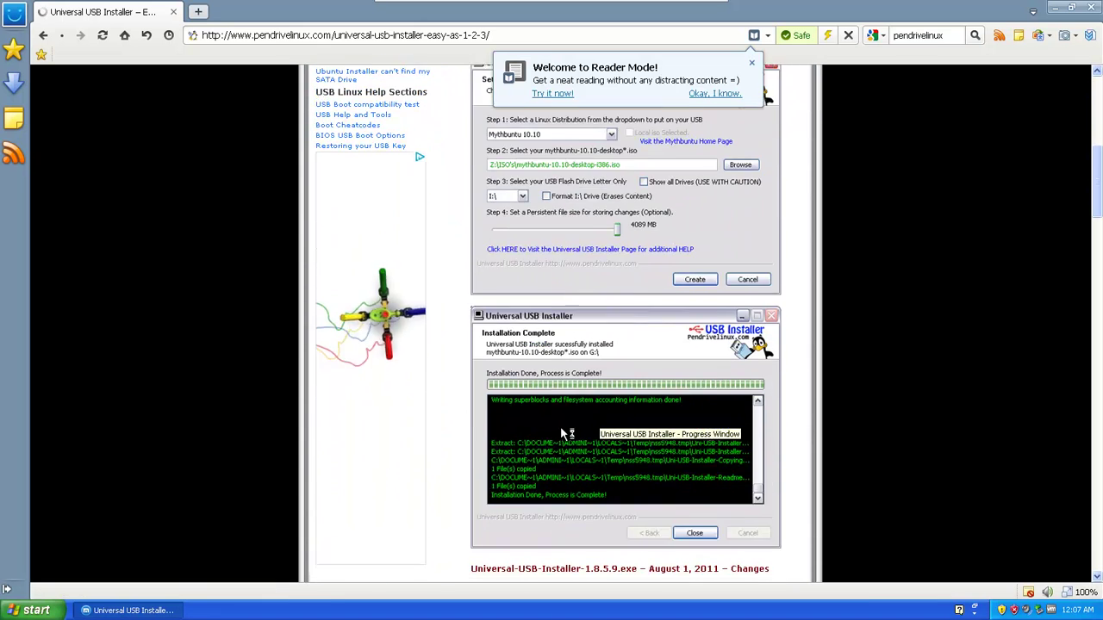
scroll(564, 434, "down", 3)
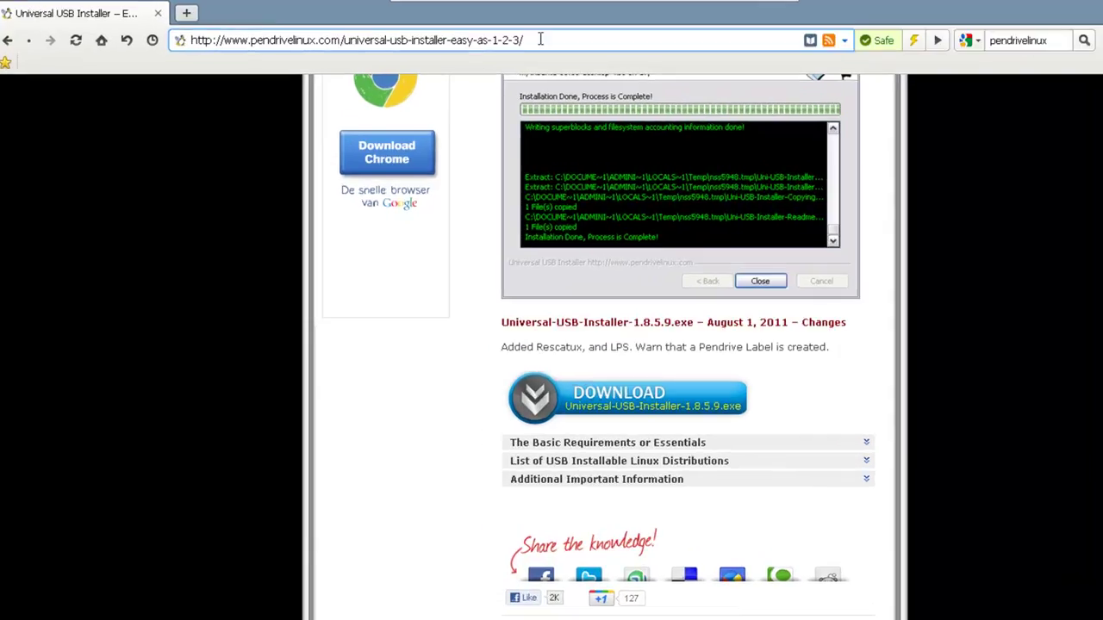
left_click(540, 40)
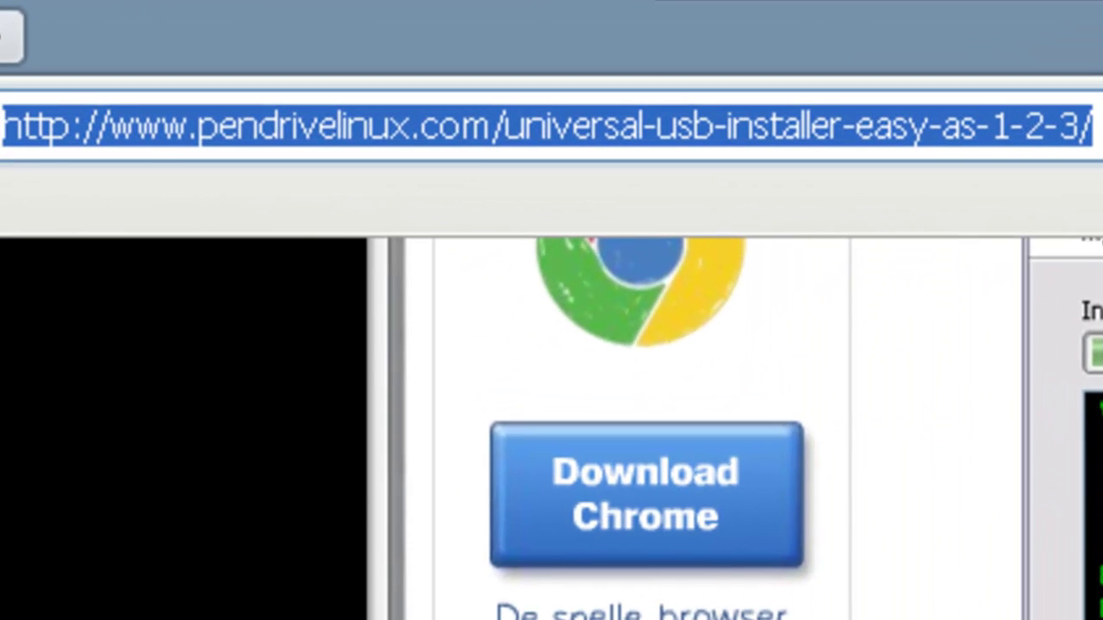
left_click(90, 619)
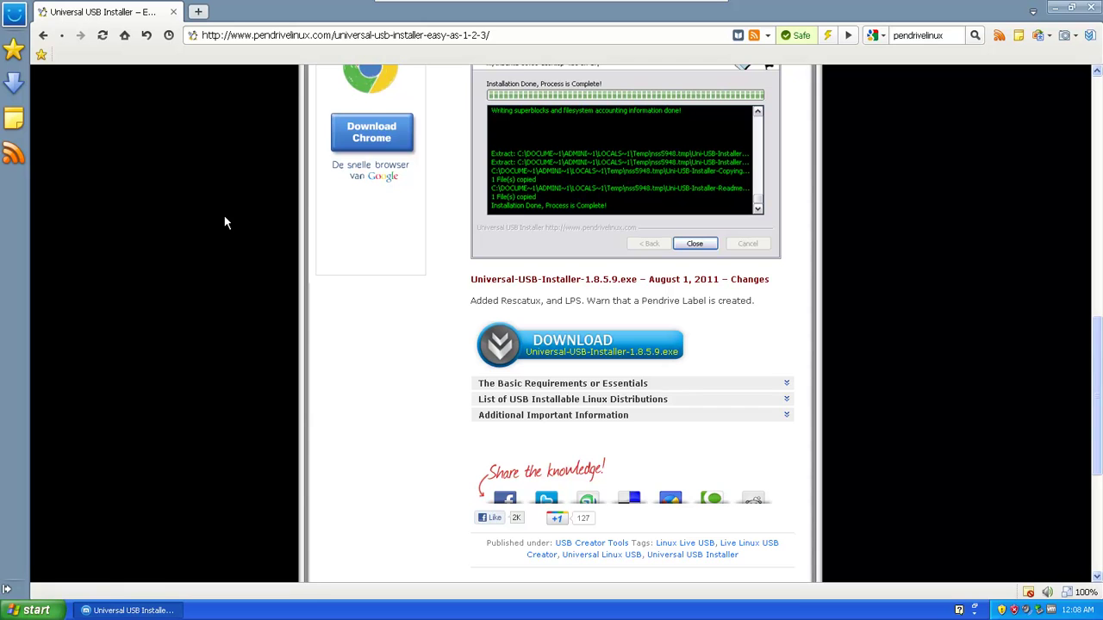
Step: Download Universal-USB-Installer-1.8.5.9.exe to the desktop and launch it, accepting its license agreement
left_click(571, 347)
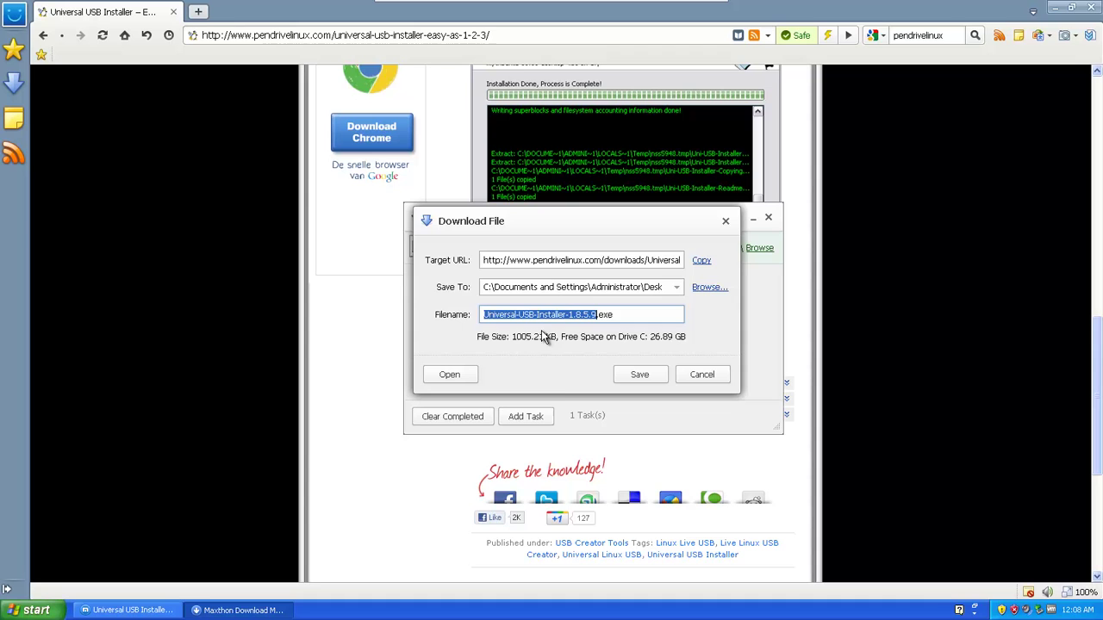
left_click(639, 374)
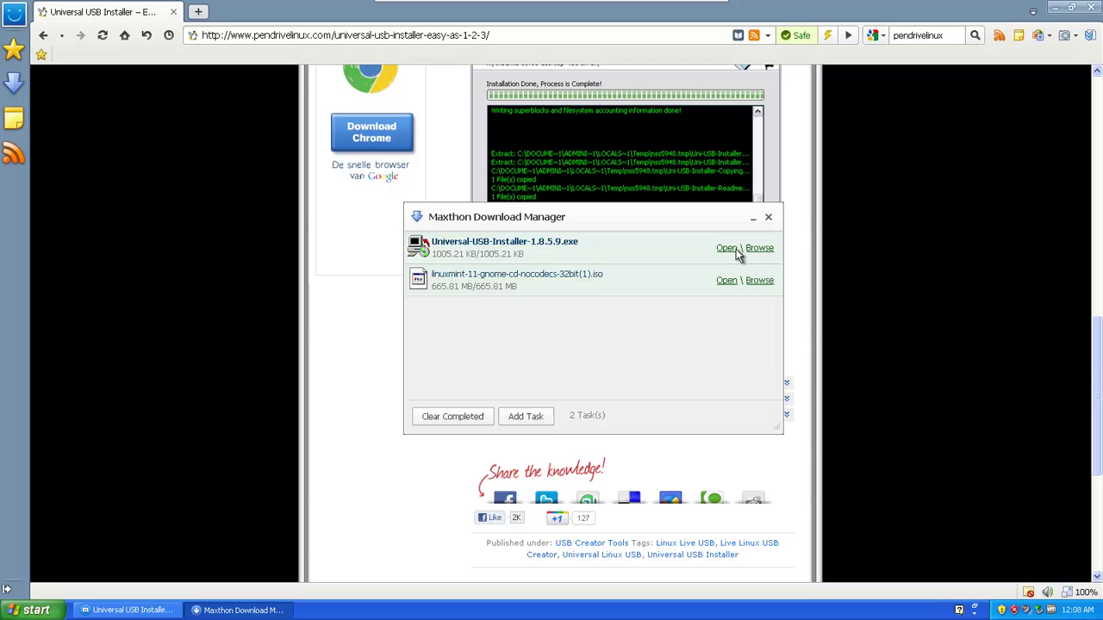
left_click(728, 252)
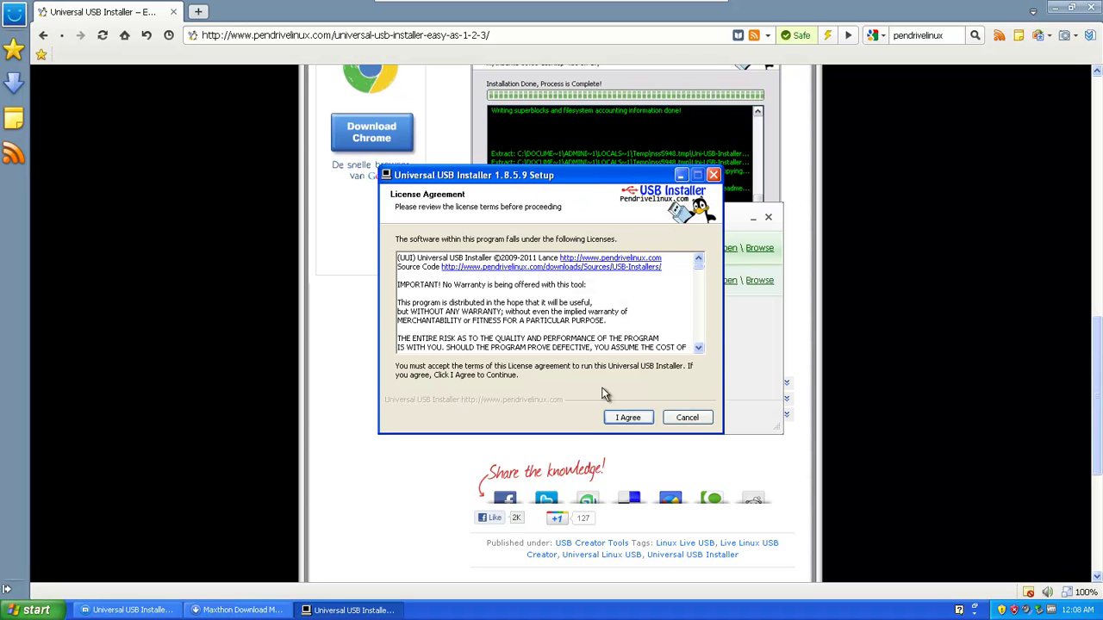
left_click(628, 418)
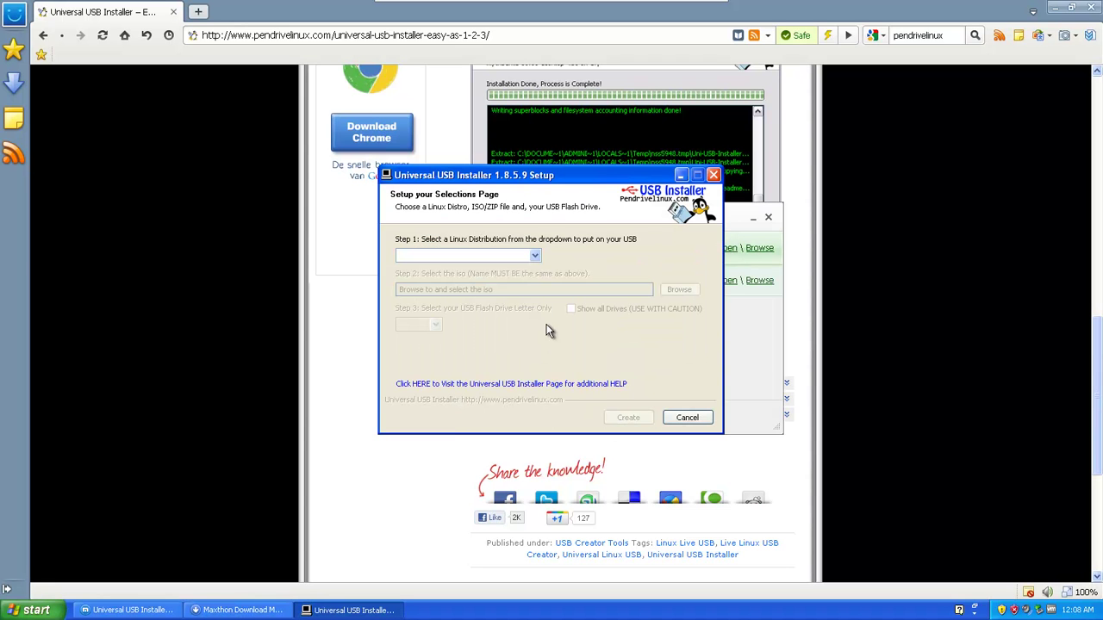
Step: Choose Linux Mint 11 CD as the Linux distribution to put on the USB drive
left_click(535, 255)
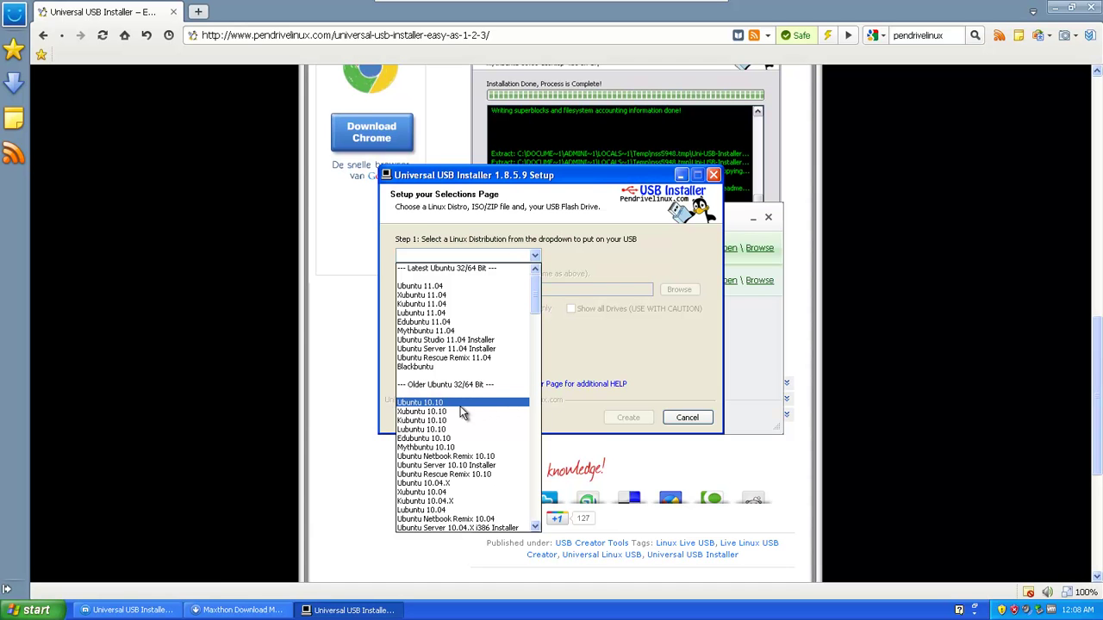
scroll(463, 413, "down", 2)
scroll(463, 414, "down", 5)
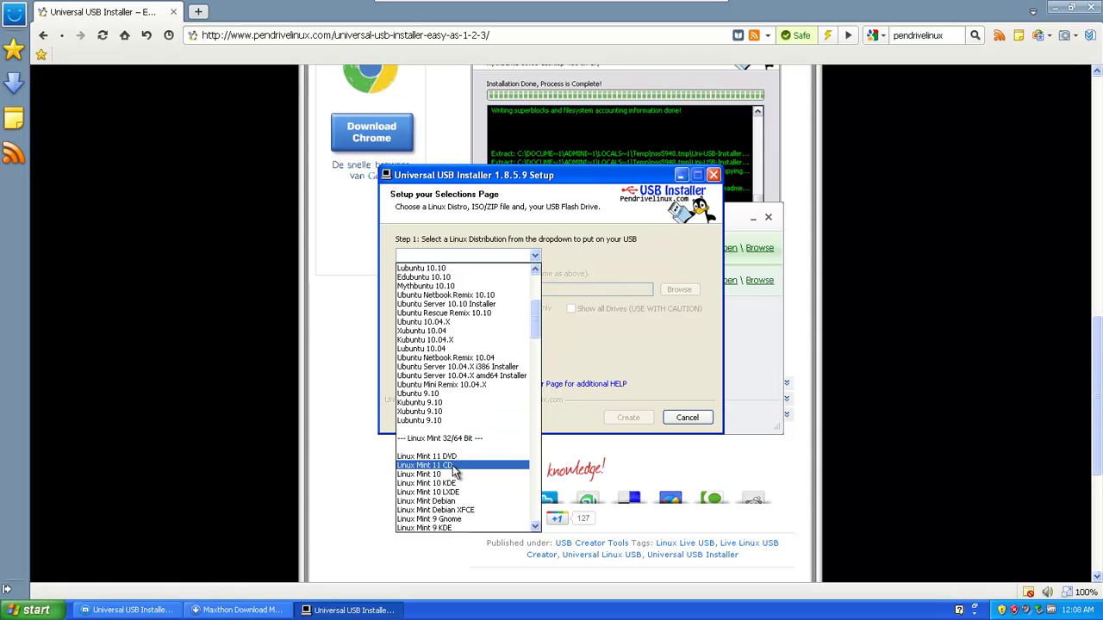
left_click(455, 466)
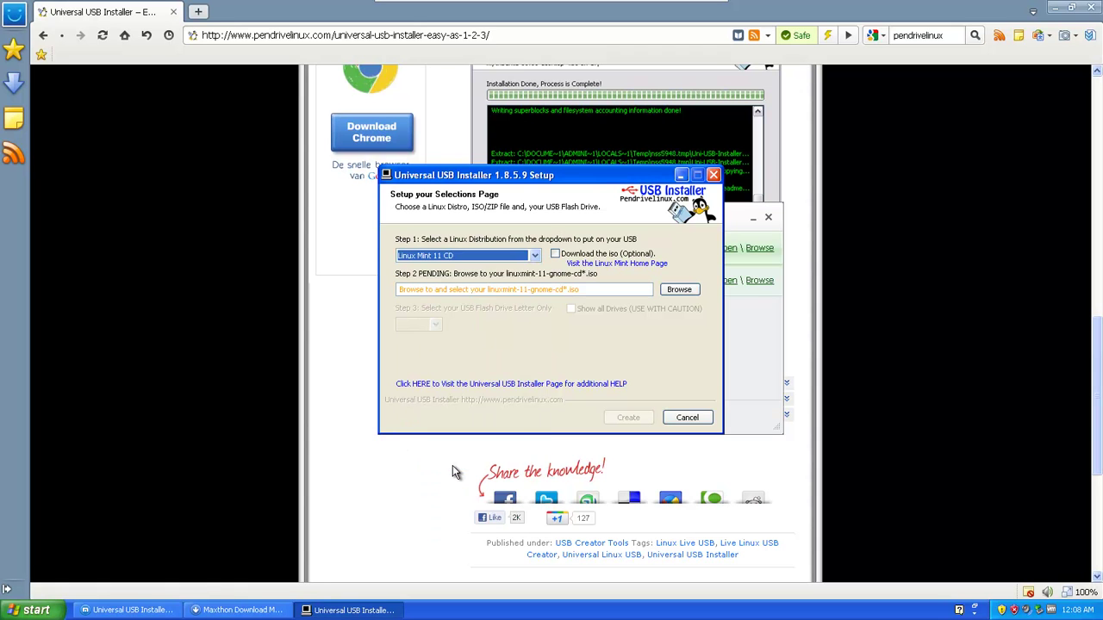
Step: Select linuxmint-11-gnome-cd-nocodecs-32bit(1).iso from the desktop as the ISO file for the installer
left_click(429, 293)
left_click_drag(418, 290, 626, 290)
left_click(622, 290)
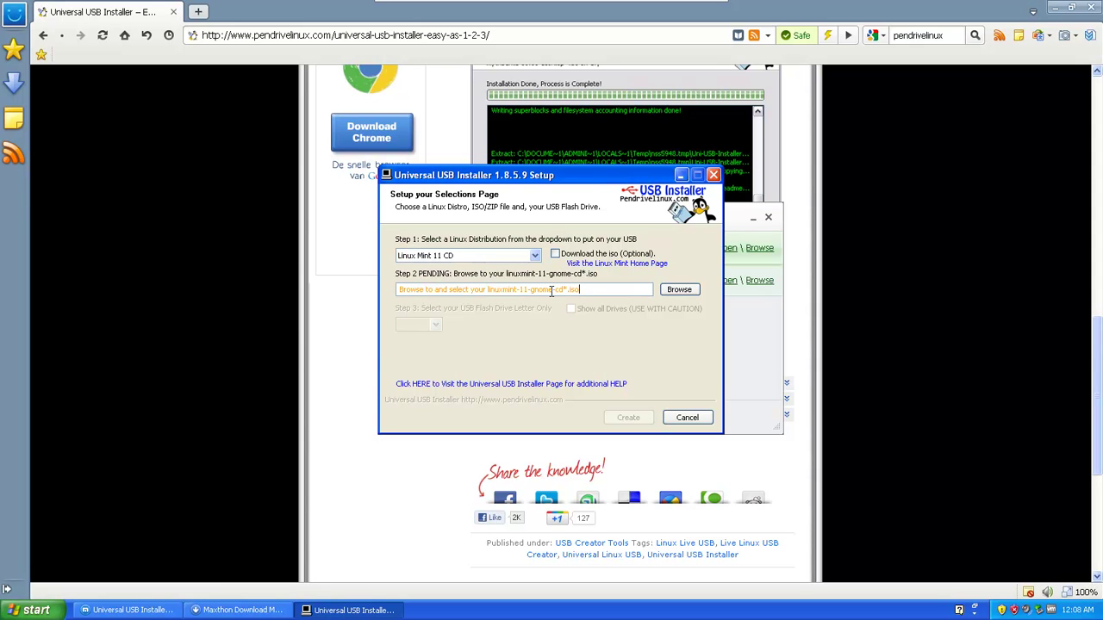
left_click(676, 291)
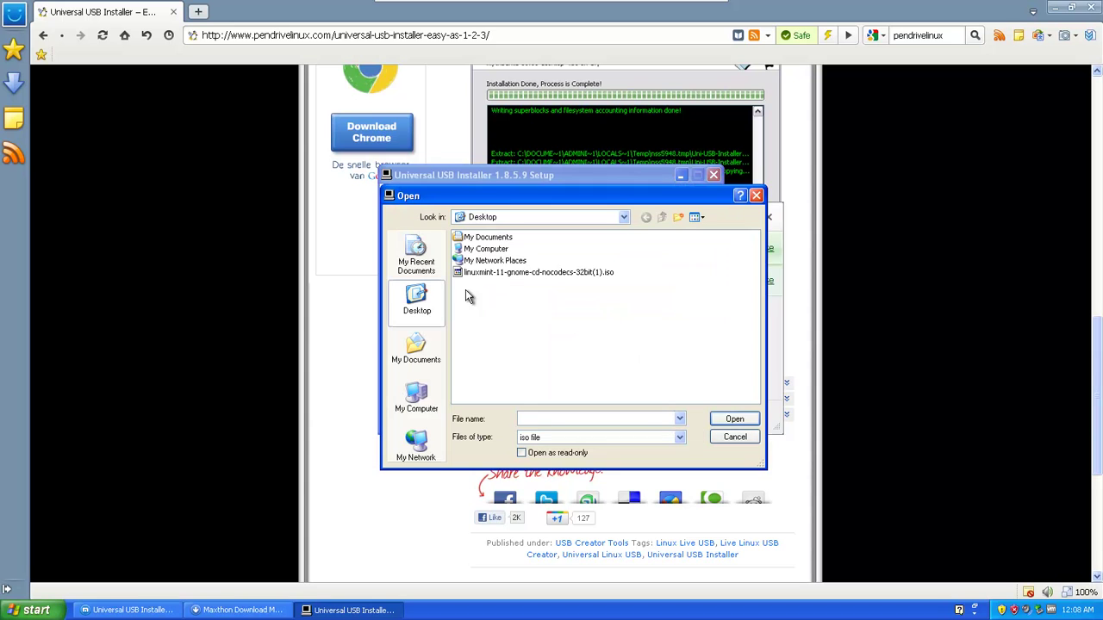
left_click(497, 274)
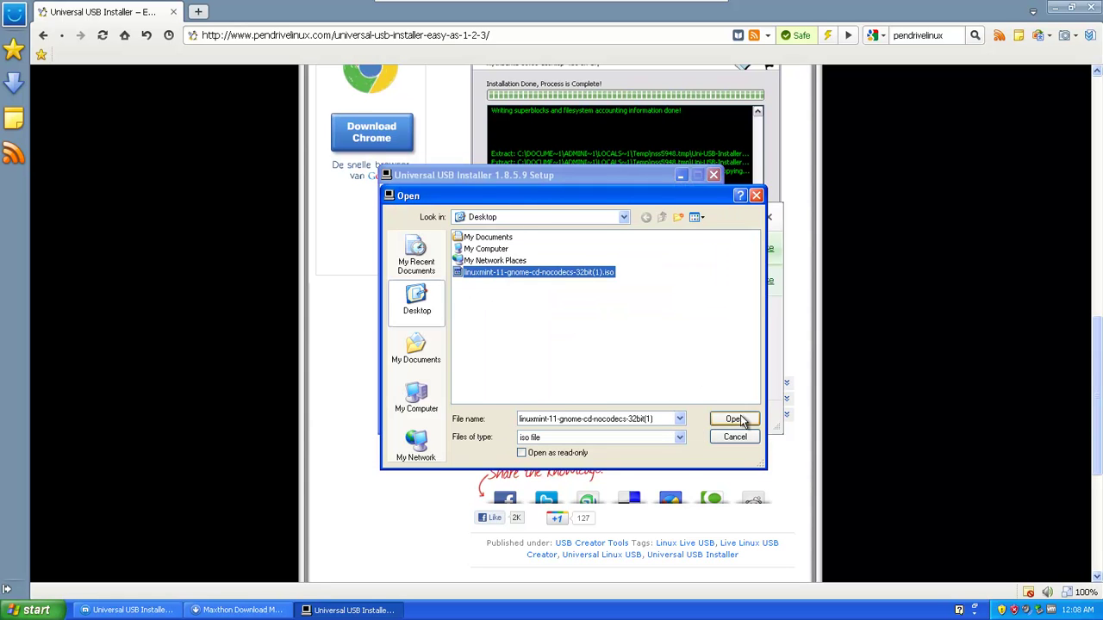
left_click(735, 419)
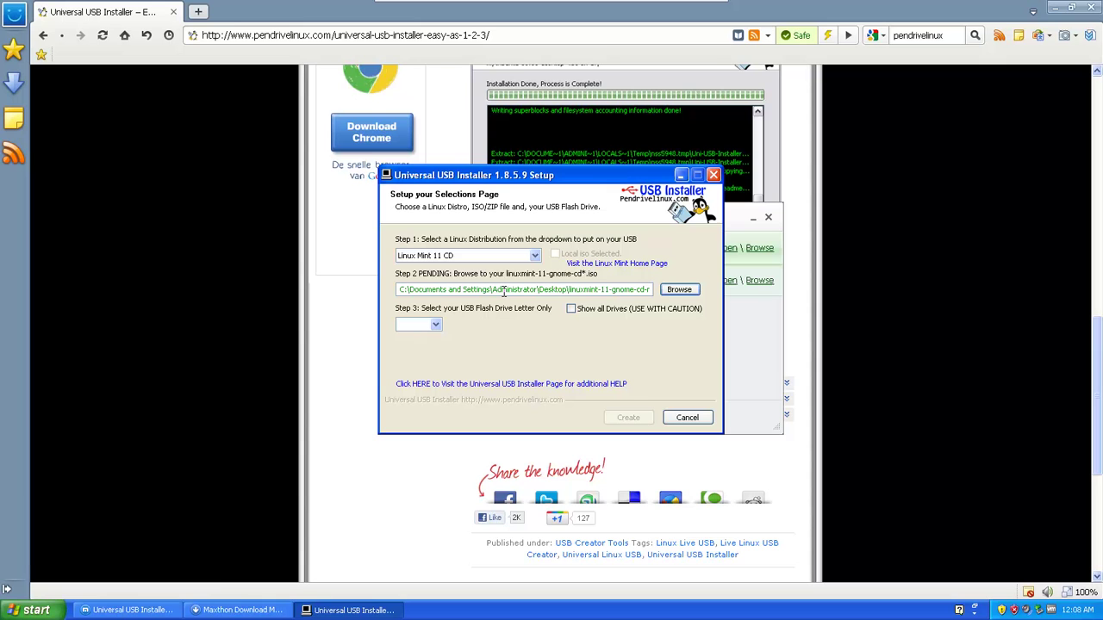
Step: Review the drive letters offered for the USB flash drive in step 3 of the installer
left_click(436, 325)
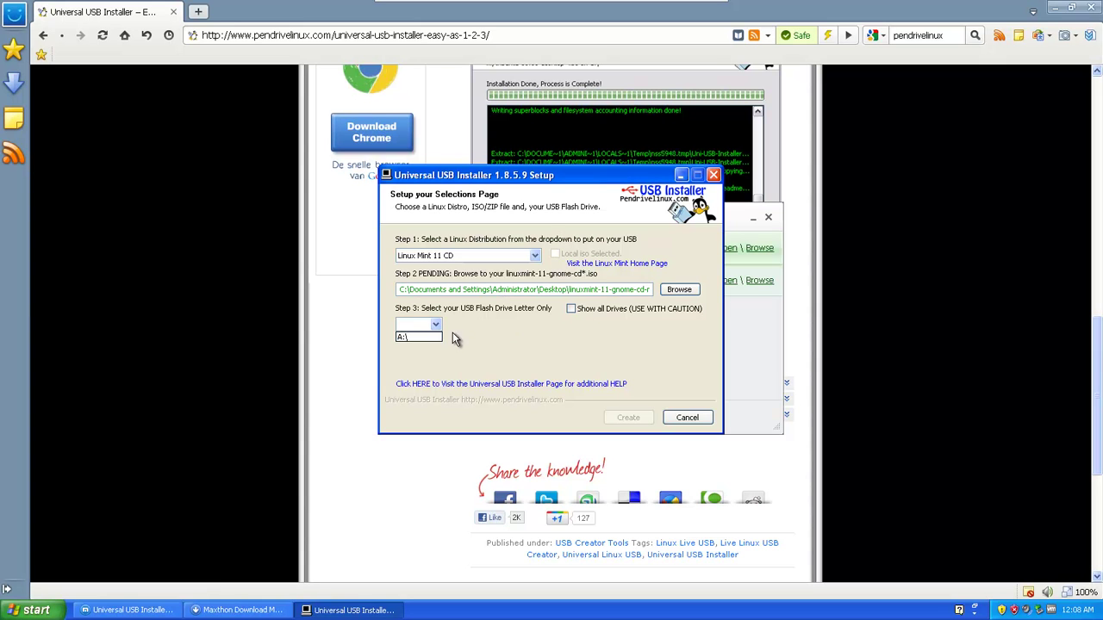
left_click(437, 336)
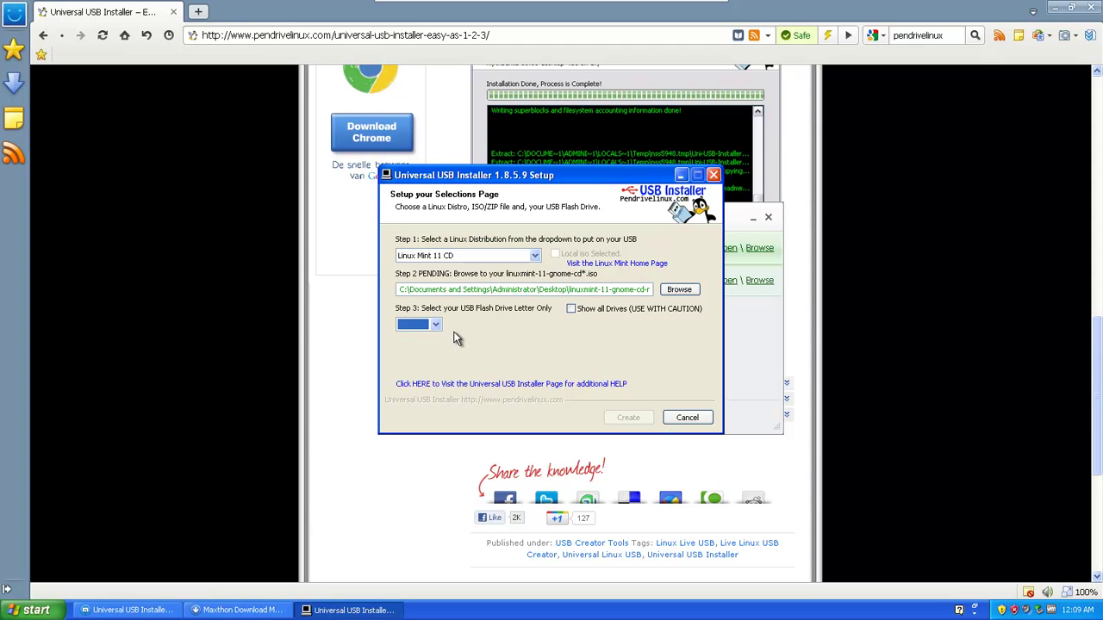
left_click(435, 325)
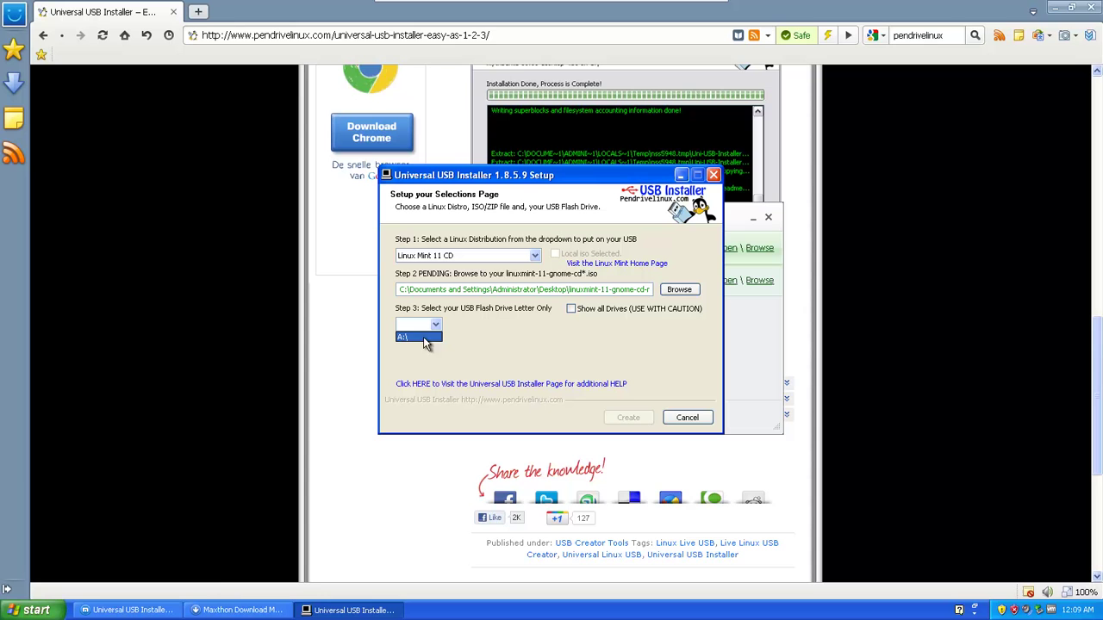
left_click(457, 339)
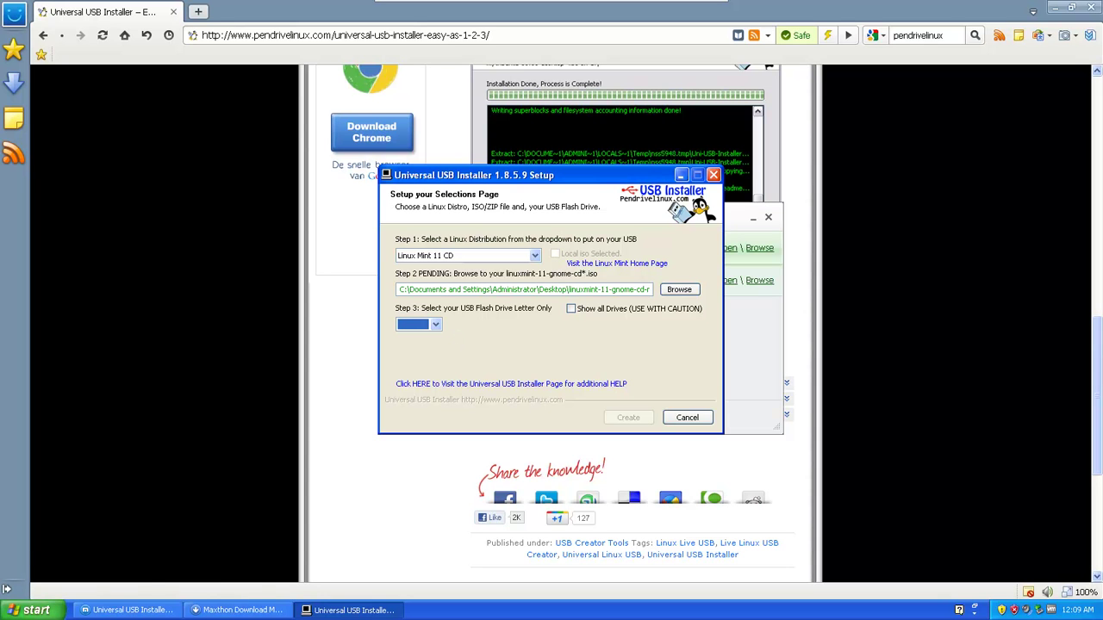
Step: Check the drives and their letters in My Computer, close it and review the installer's flash drive letters again
left_click(34, 610)
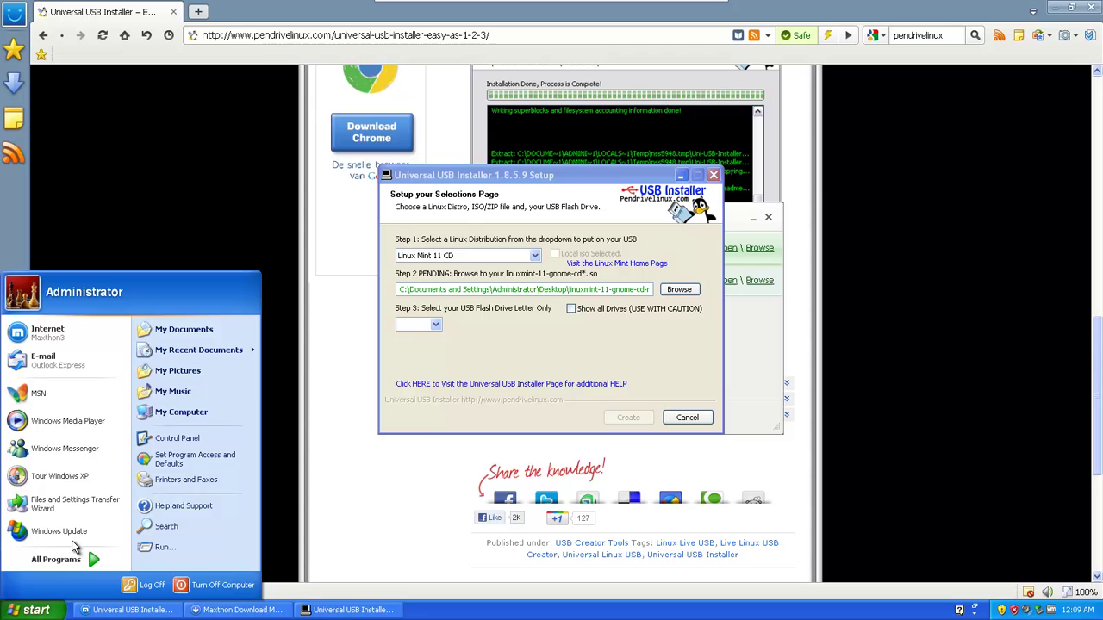
left_click(191, 412)
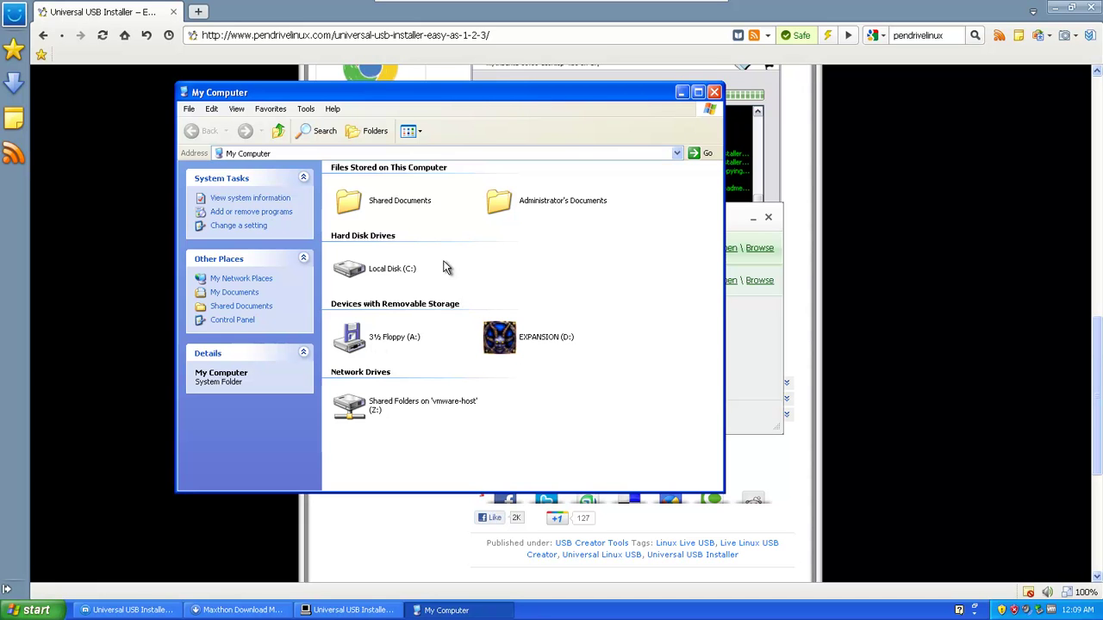
mouse_move(413, 274)
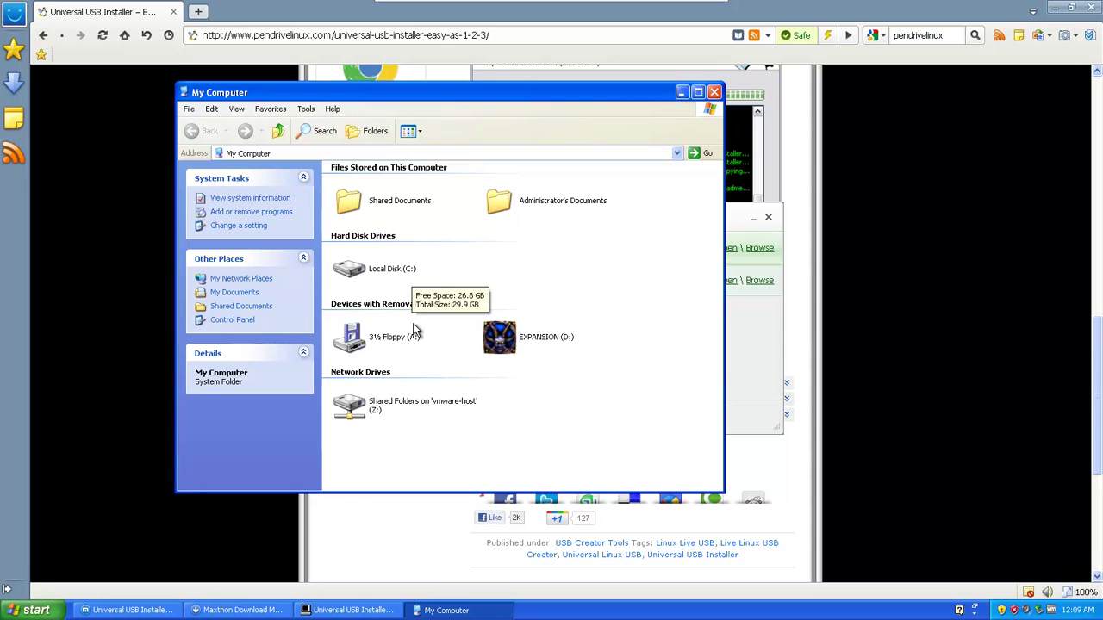
mouse_move(565, 340)
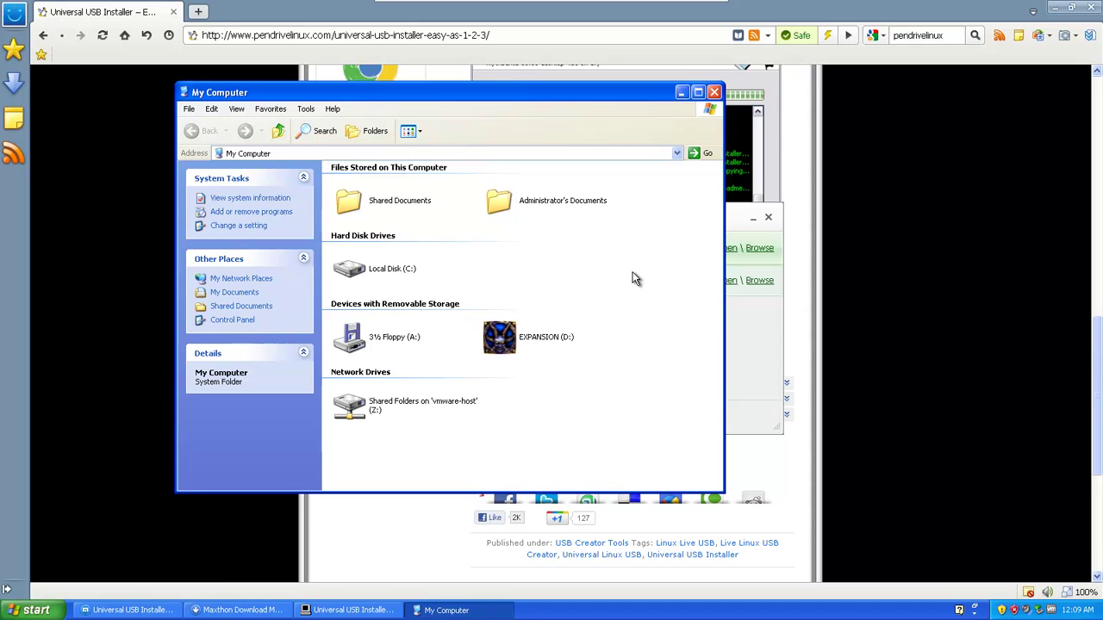
left_click(714, 93)
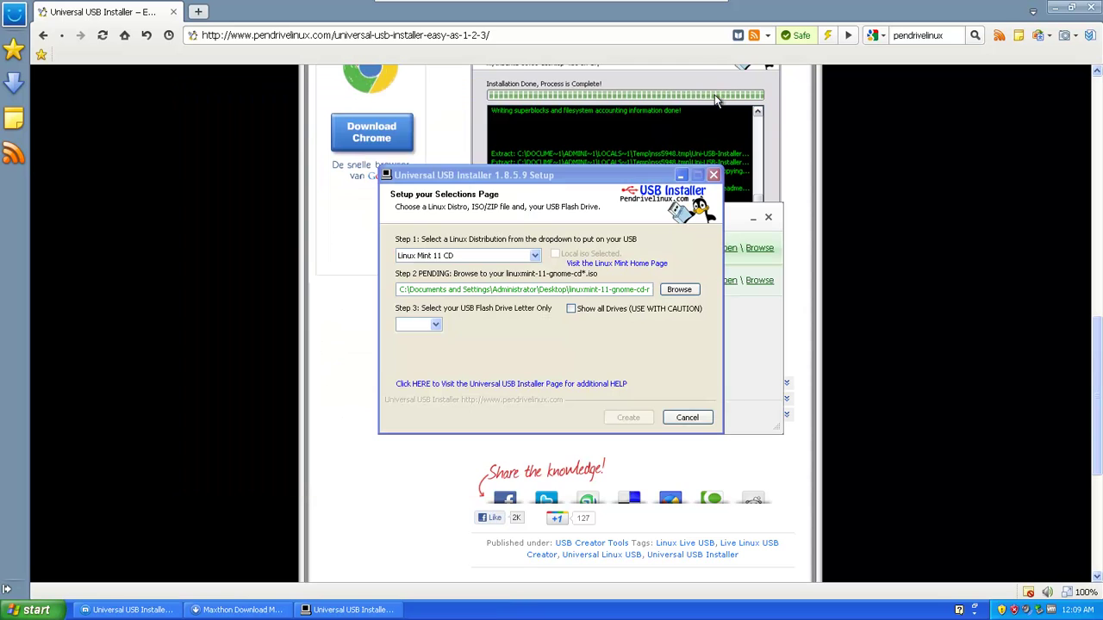
left_click(436, 324)
left_click(420, 337)
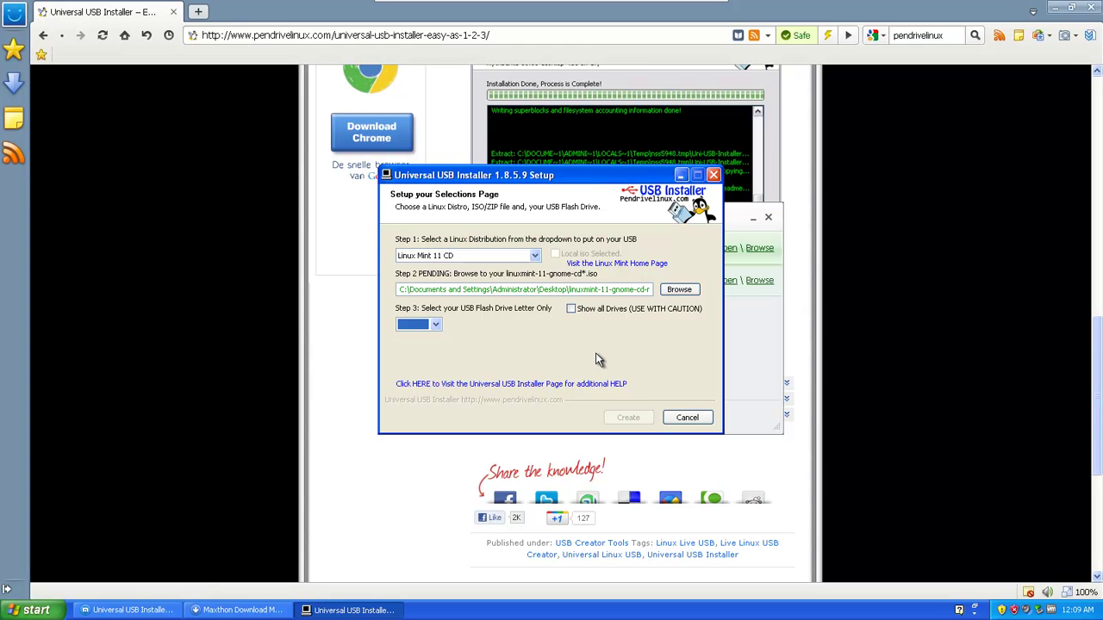
Step: Change the distribution to Fedora 15 KDE 32bit and opt to download its ISO, but decline launching the download link
left_click(535, 257)
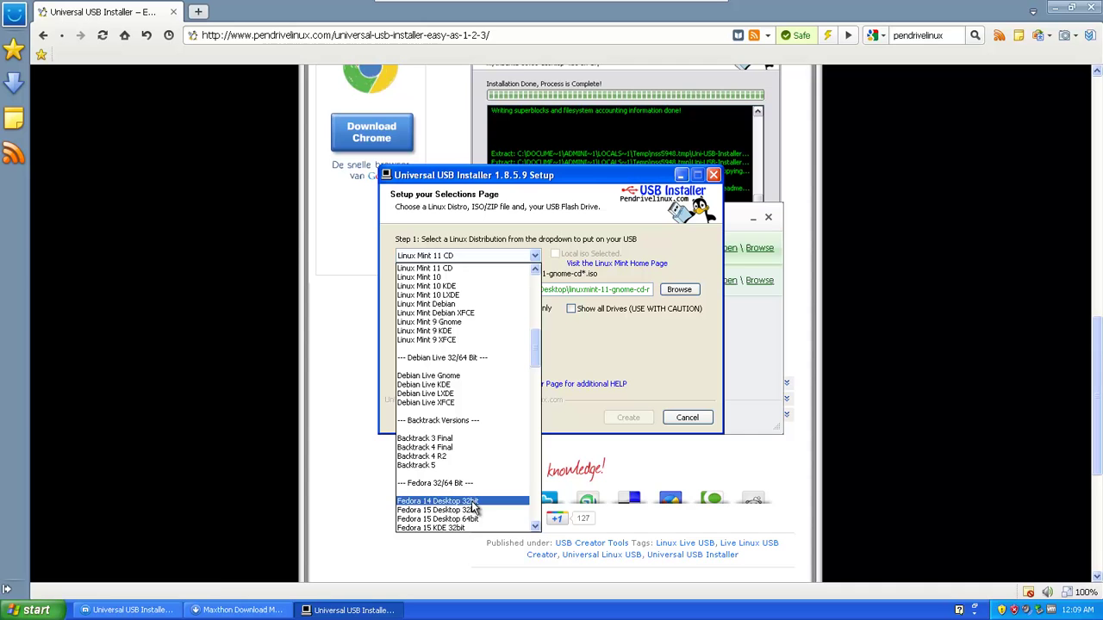
scroll(482, 478, "down", 2)
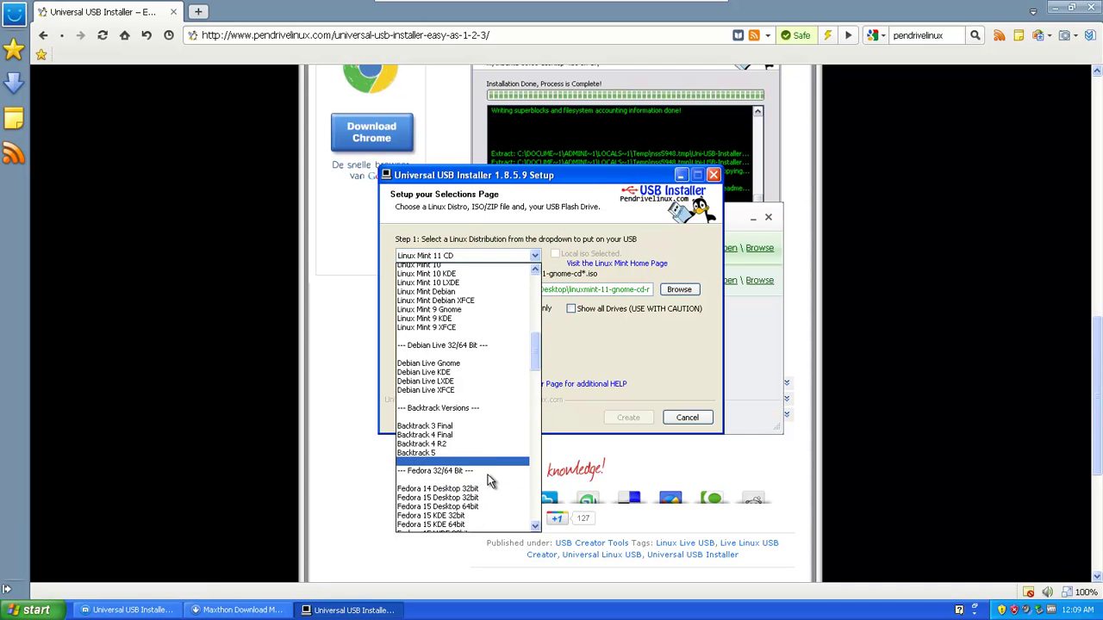
scroll(489, 481, "down", 1)
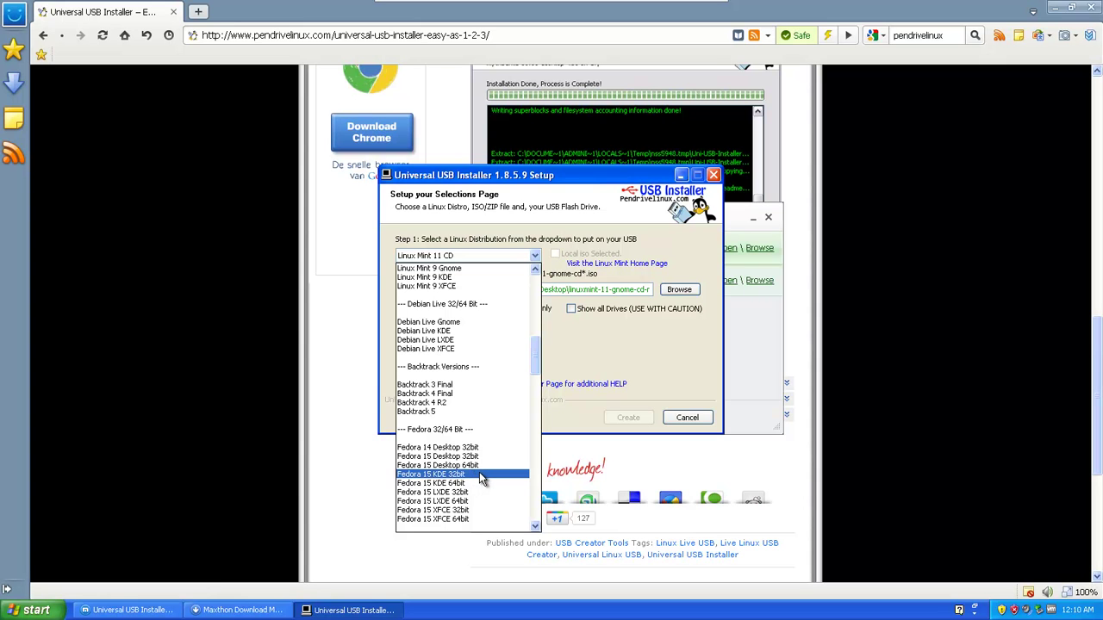
left_click(479, 475)
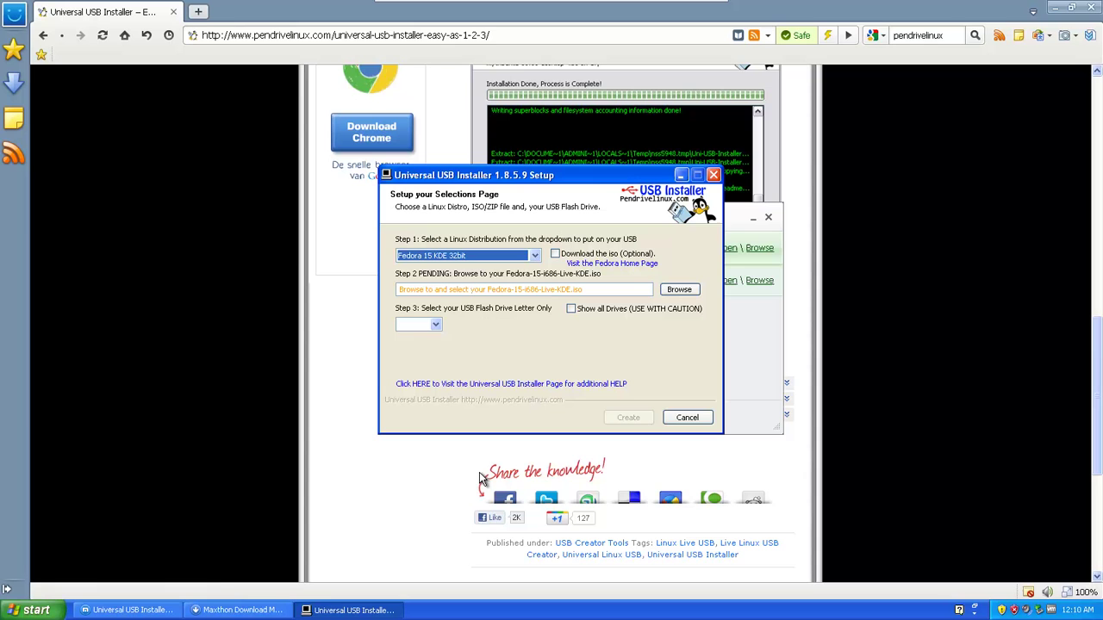
left_click(555, 254)
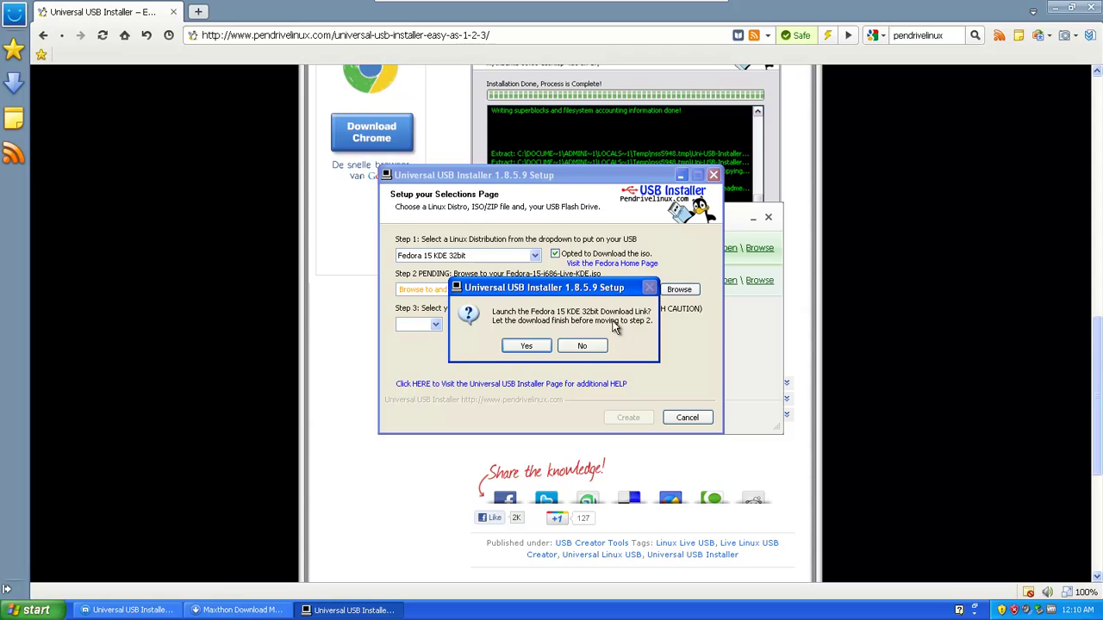
left_click(584, 349)
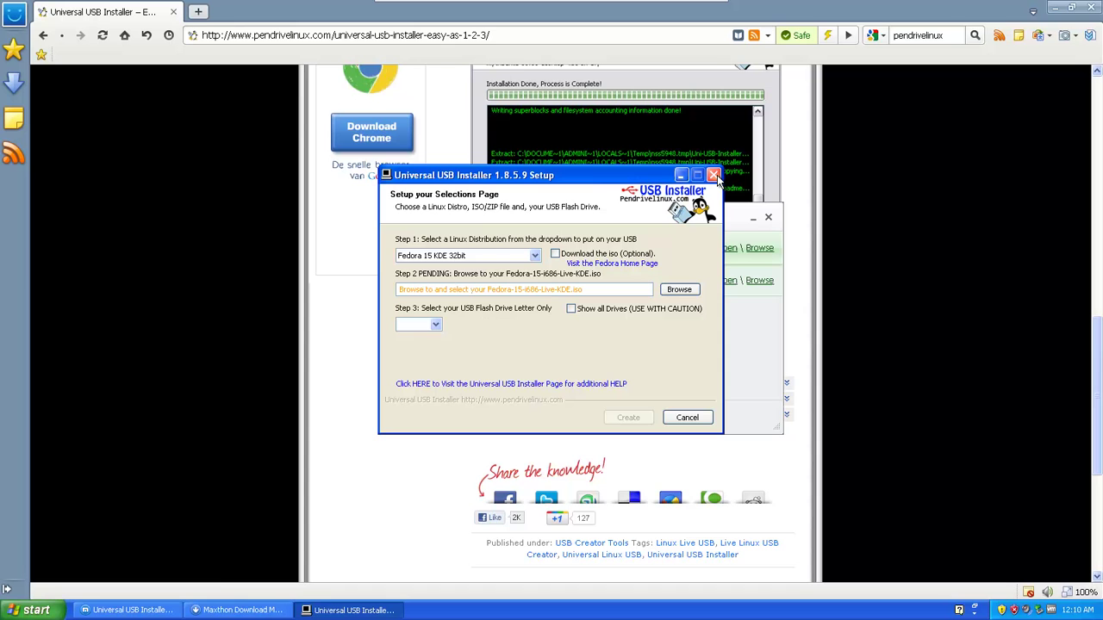
Step: Close the Universal USB Installer, then clear the completed downloads and close the download manager
left_click(714, 176)
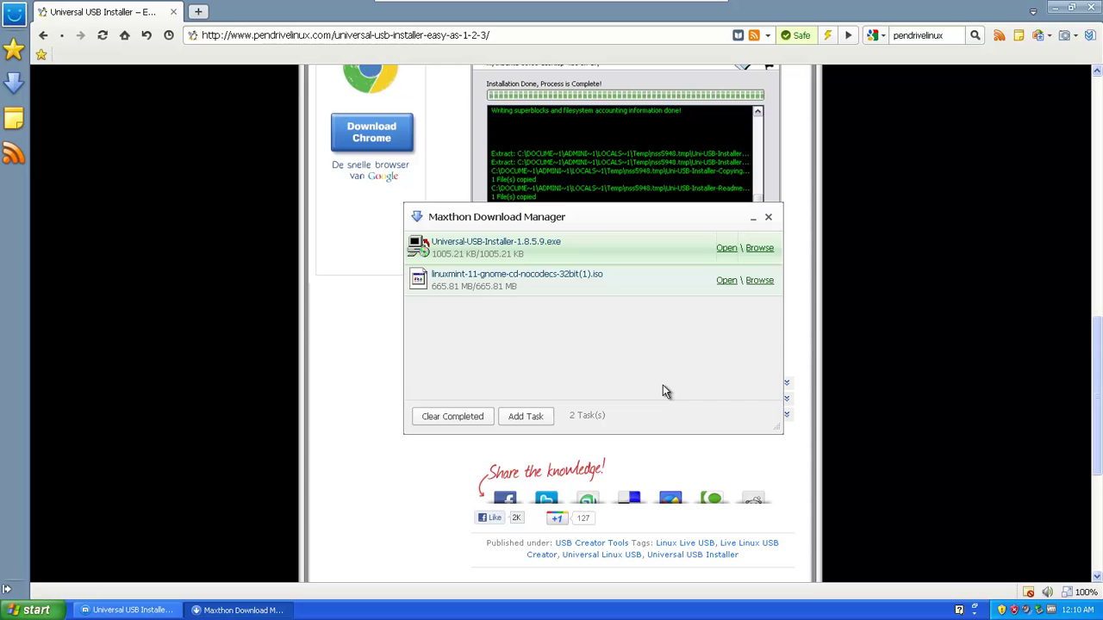
left_click(467, 419)
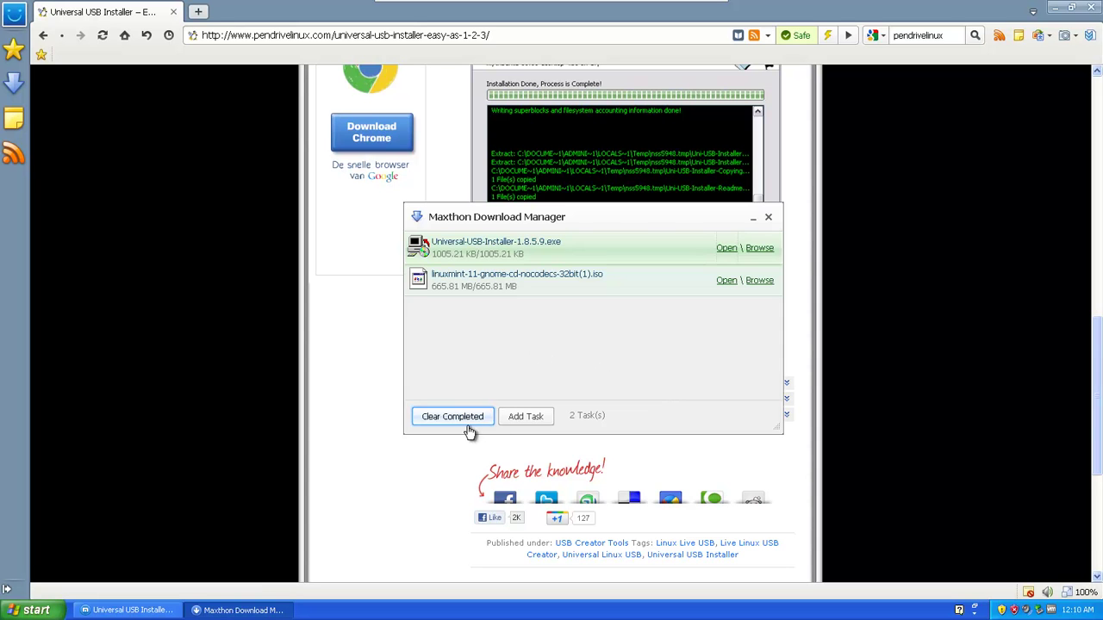
left_click(768, 217)
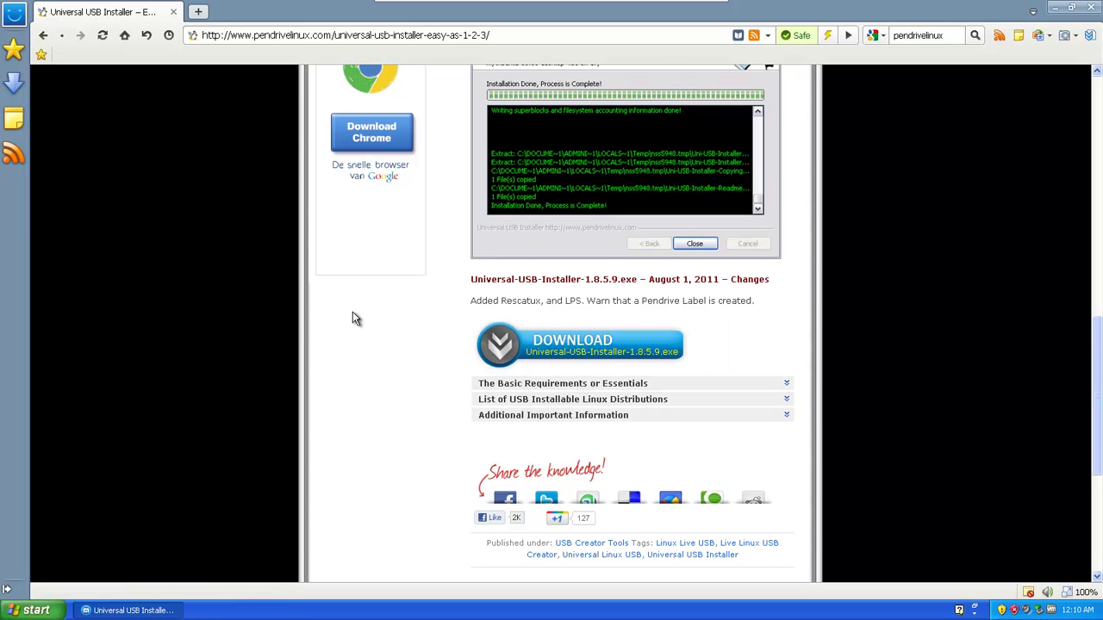